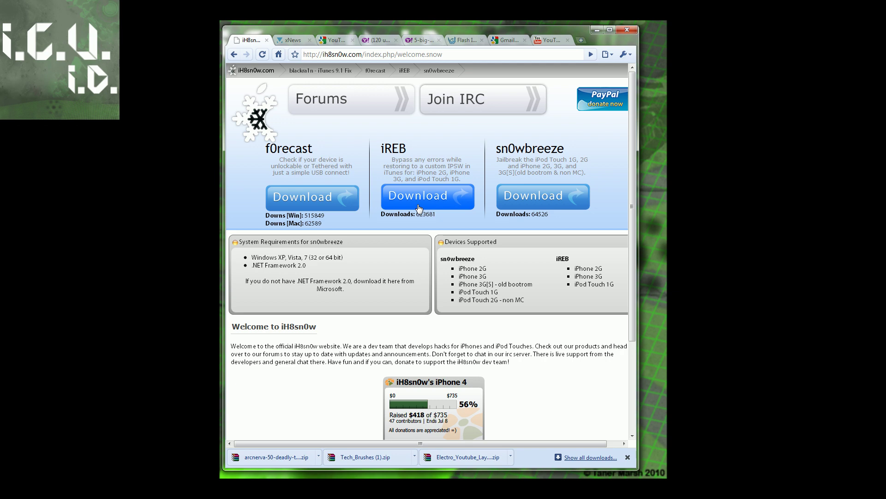
Step: Download sn0wbreeze-V1.6.1.exe from MediaFire and run it from Chrome's downloads list
left_click_drag(513, 147, 461, 129)
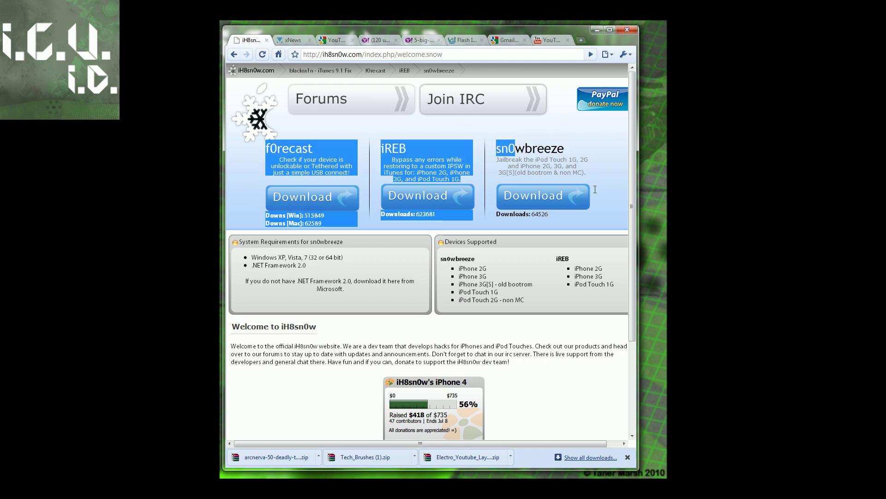
left_click(569, 196)
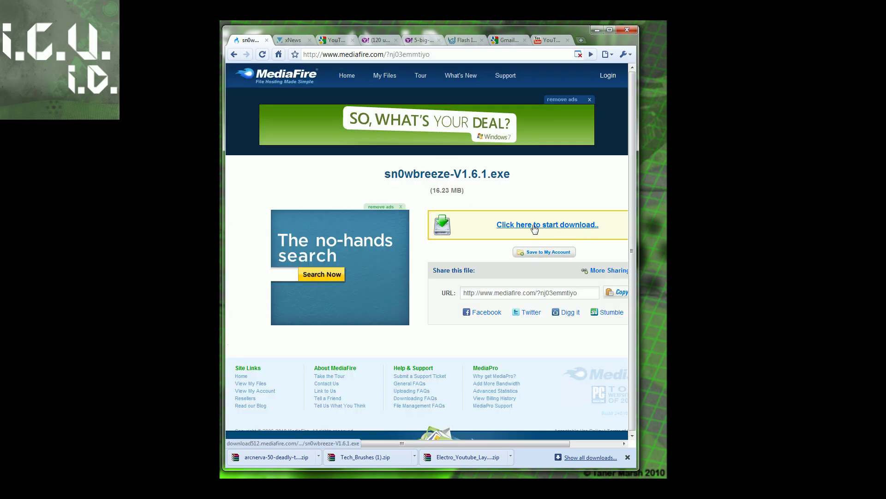
key("ctrl+j")
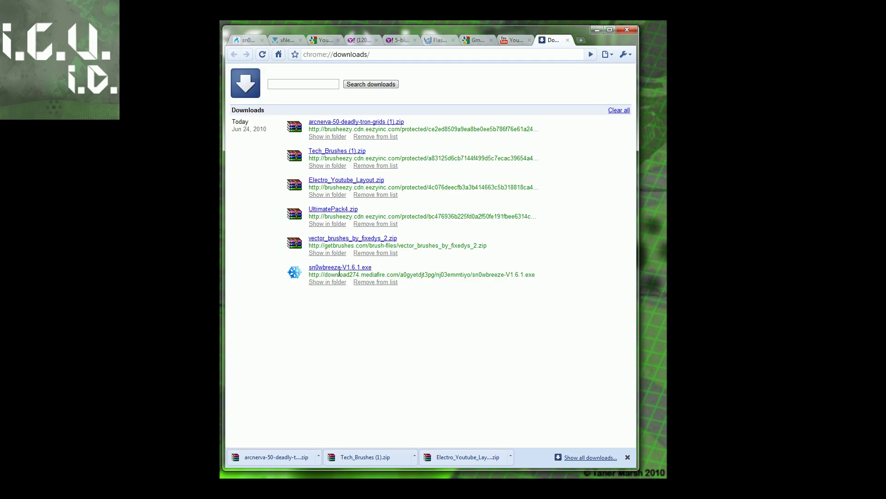
left_click(340, 271)
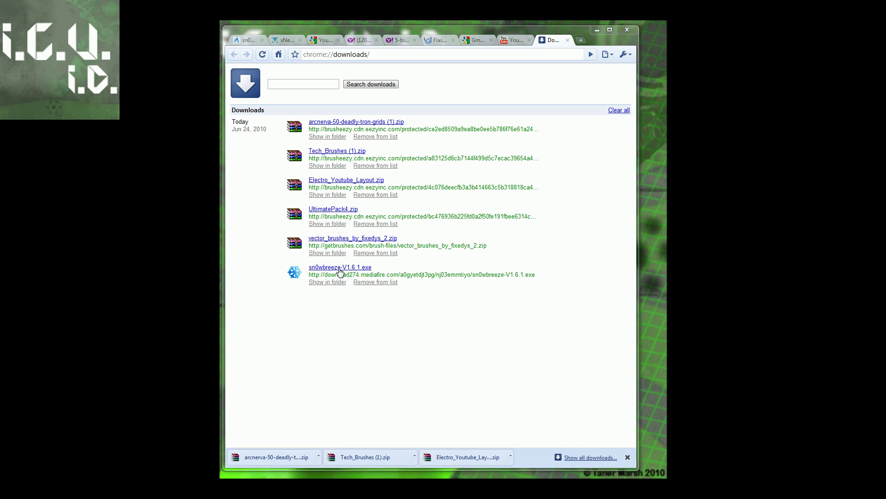
left_click(480, 267)
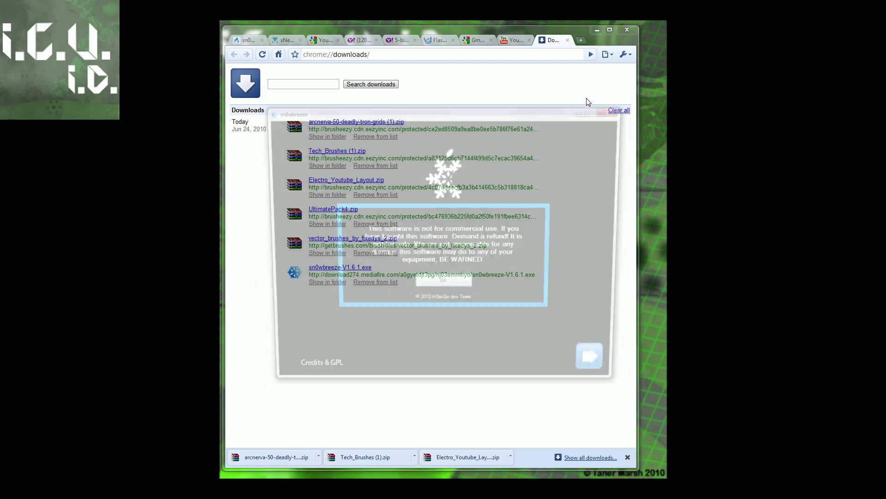
Step: Accept the non-commercial-use warning and pick Expert Mode to reach IPSW Selection
left_click(597, 30)
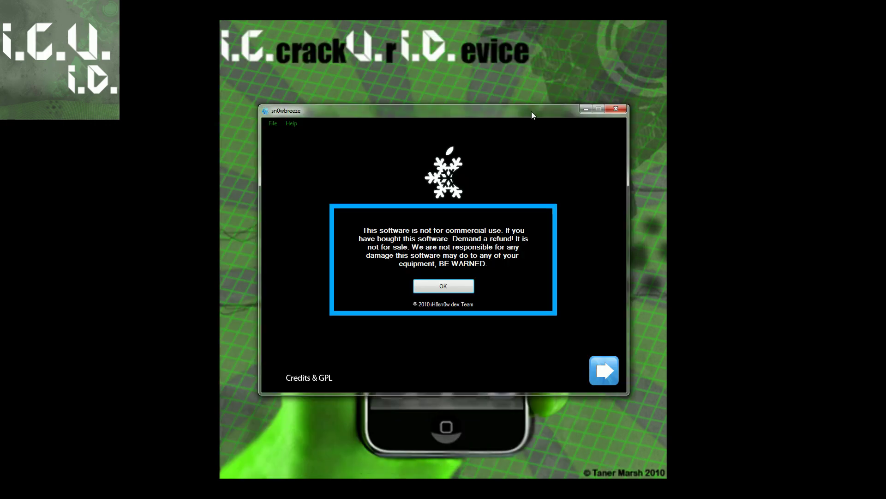
left_click(447, 287)
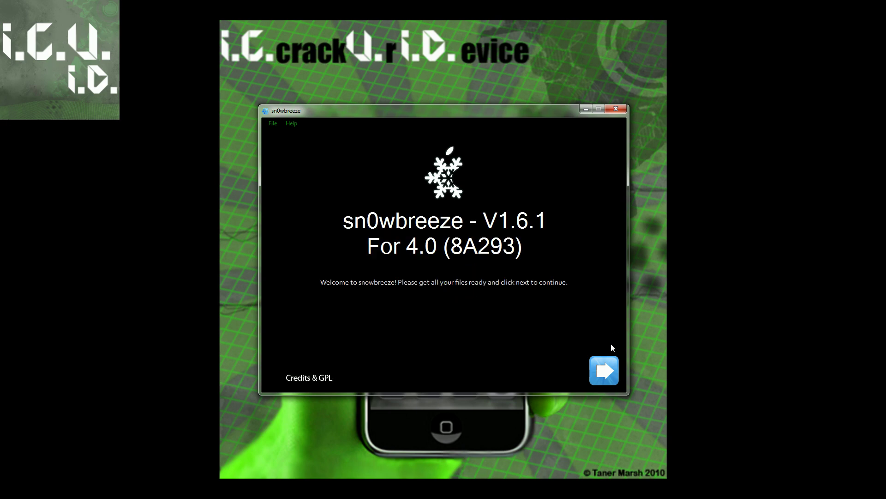
left_click(604, 369)
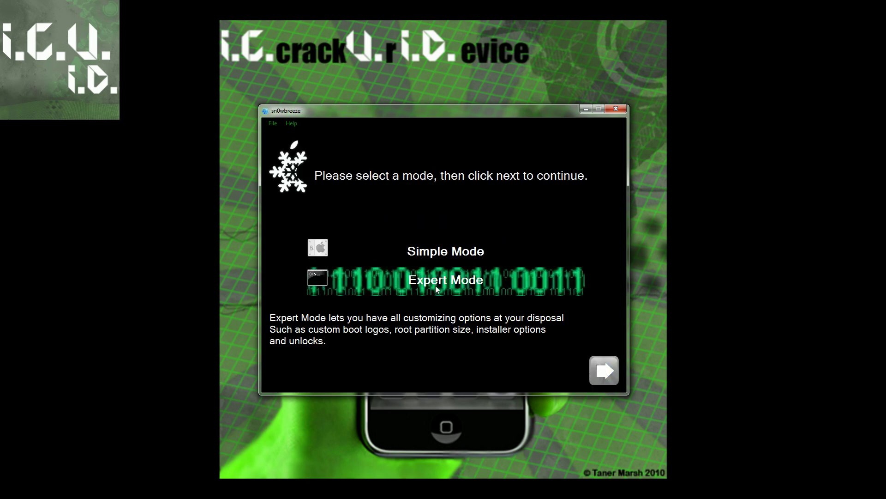
left_click(436, 287)
left_click(602, 360)
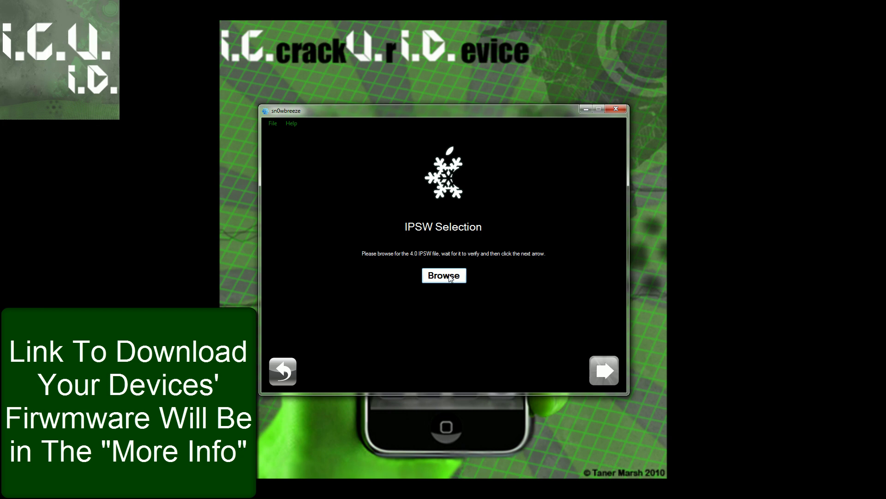
Step: Load iPhone1,2_4.0_8A293_Restore.ipsw from the Desktop and let sn0wbreeze verify it
left_click(444, 276)
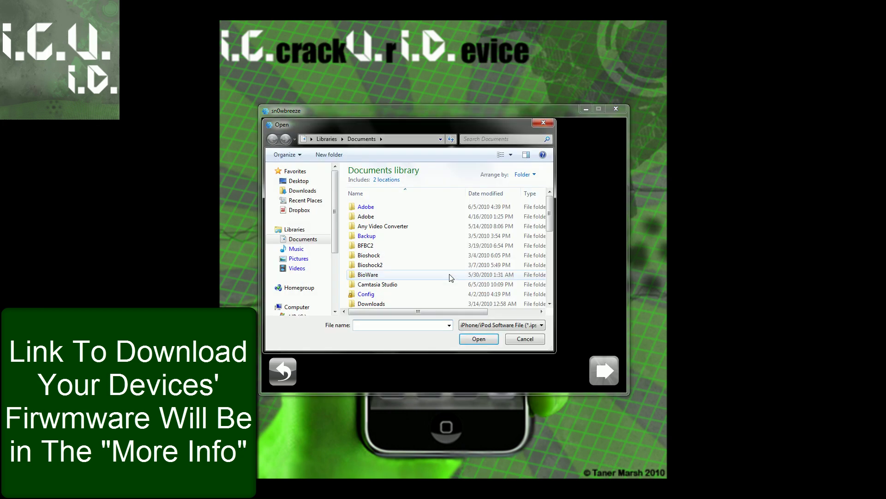
left_click(325, 184)
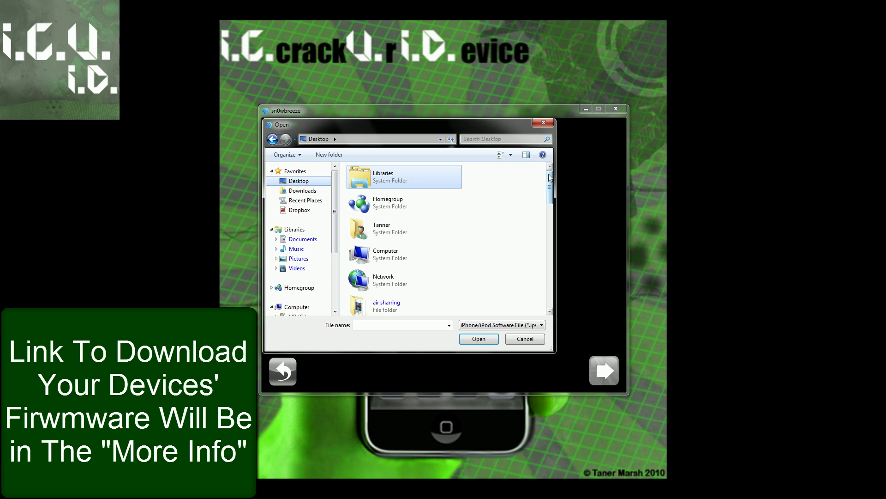
left_click_drag(549, 185, 539, 302)
left_click(408, 300)
left_click(473, 339)
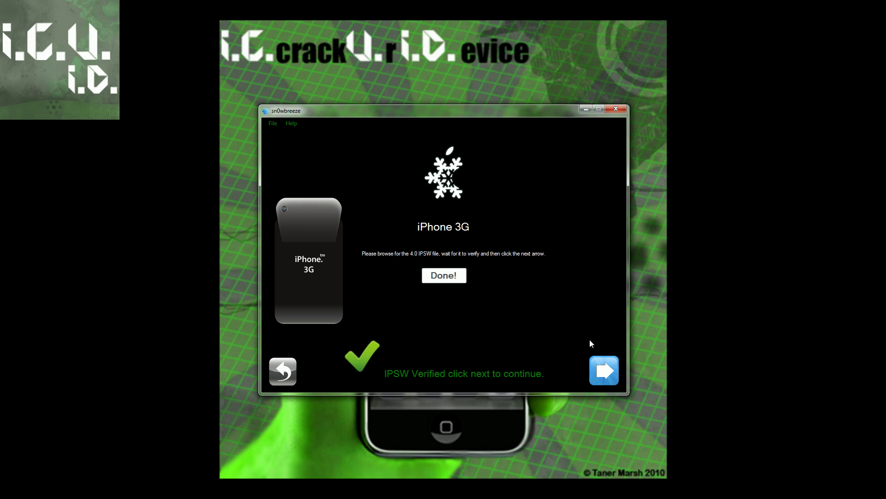
Step: In General settings, uncheck Activate The iPhone and enable Wallpaper, Battery-Percentage and Multitasking
left_click(602, 373)
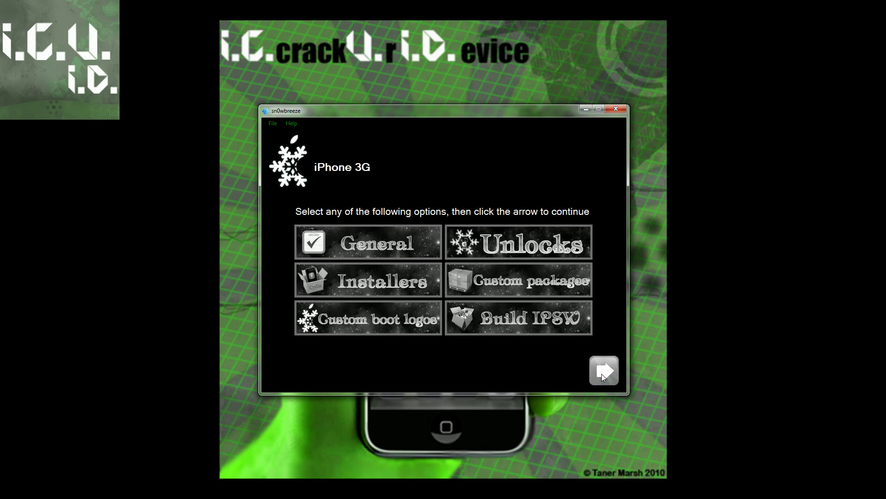
left_click(403, 242)
left_click(597, 368)
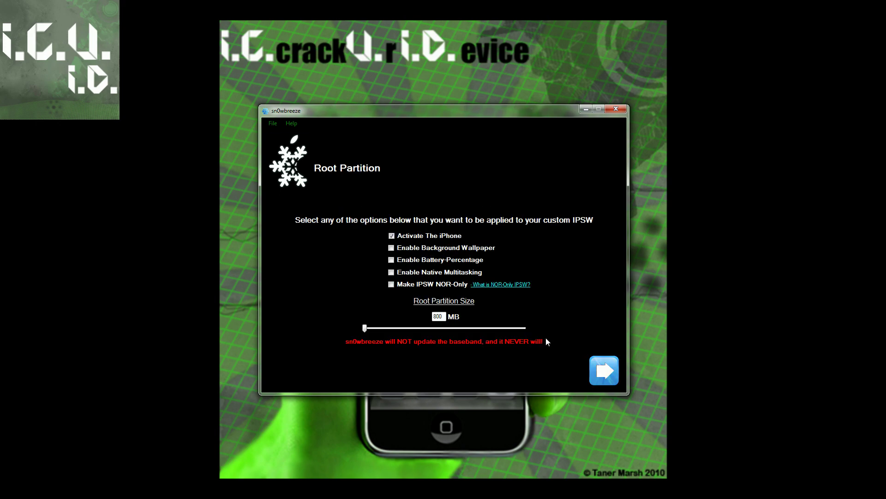
mouse_move(395, 239)
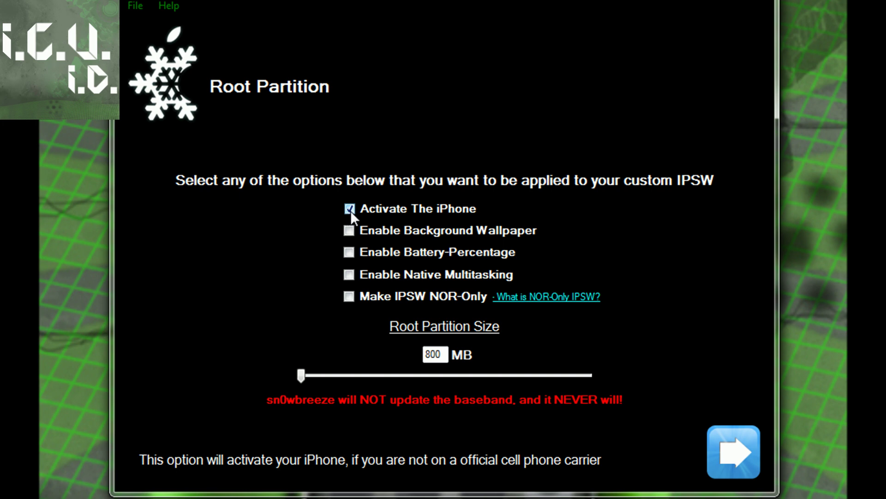
left_click(350, 211)
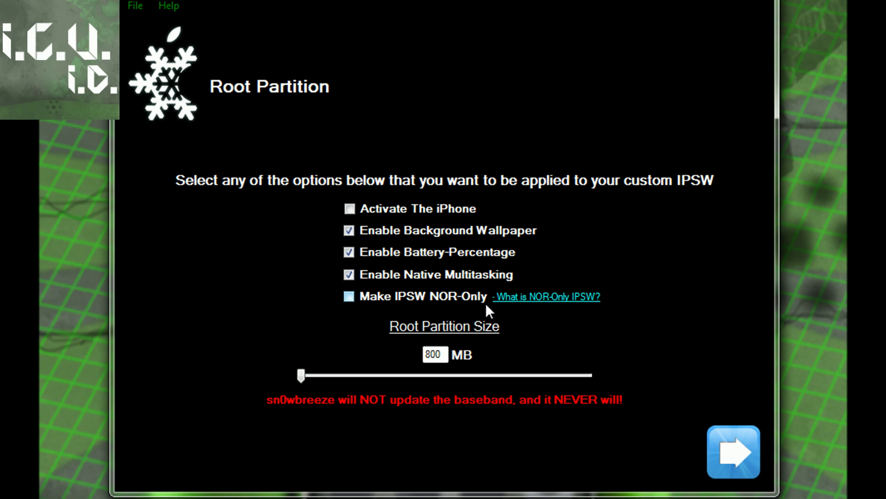
left_click(732, 443)
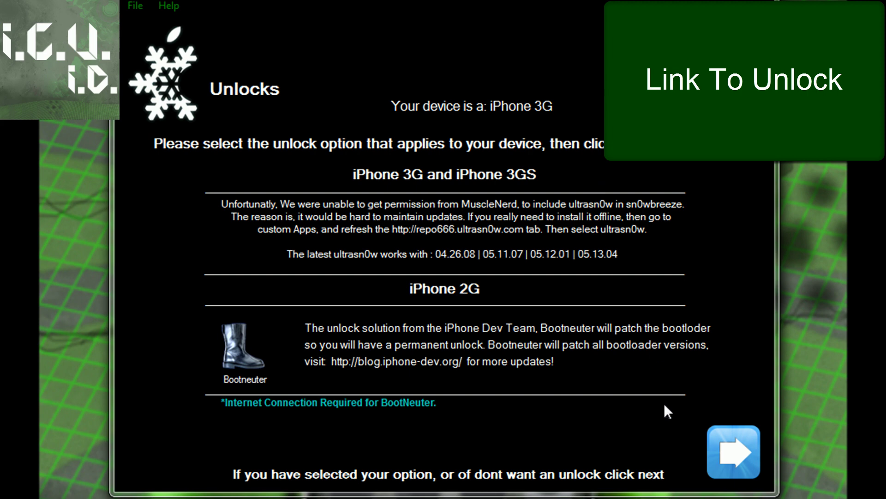
Step: Leave Cydia as the only installer, adding then removing Rock Your Phone
left_click(730, 454)
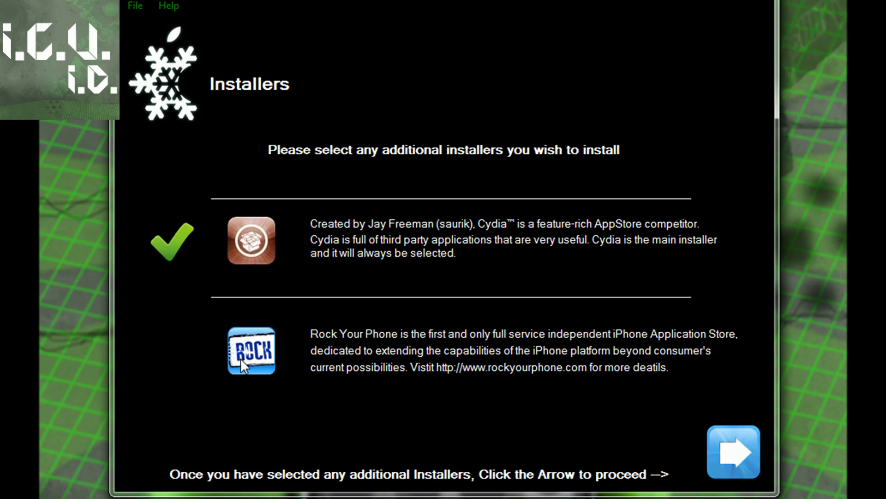
left_click(255, 237)
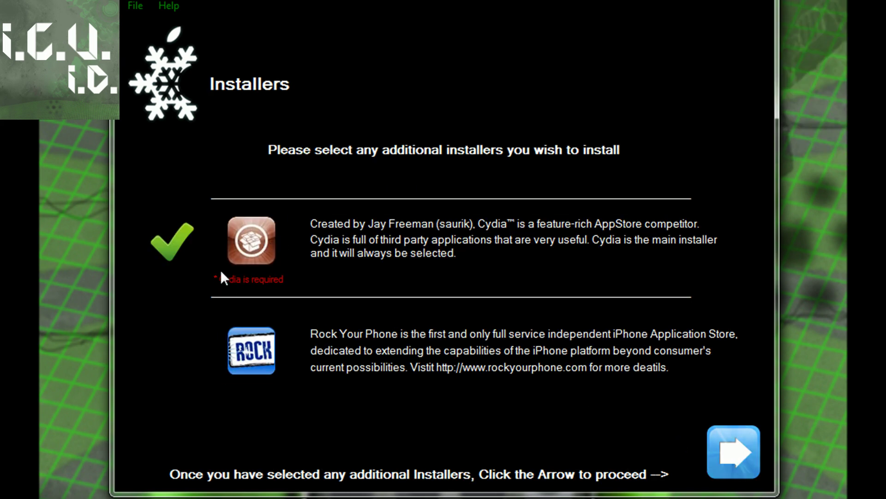
left_click(259, 354)
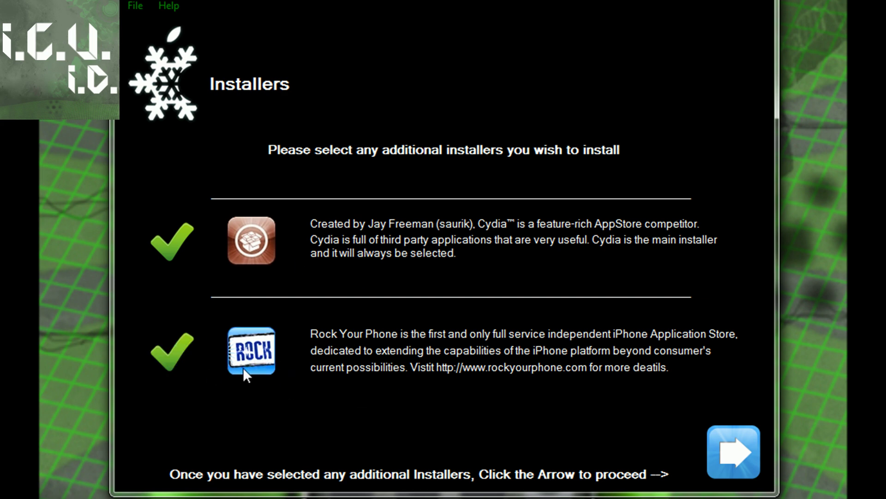
left_click(268, 355)
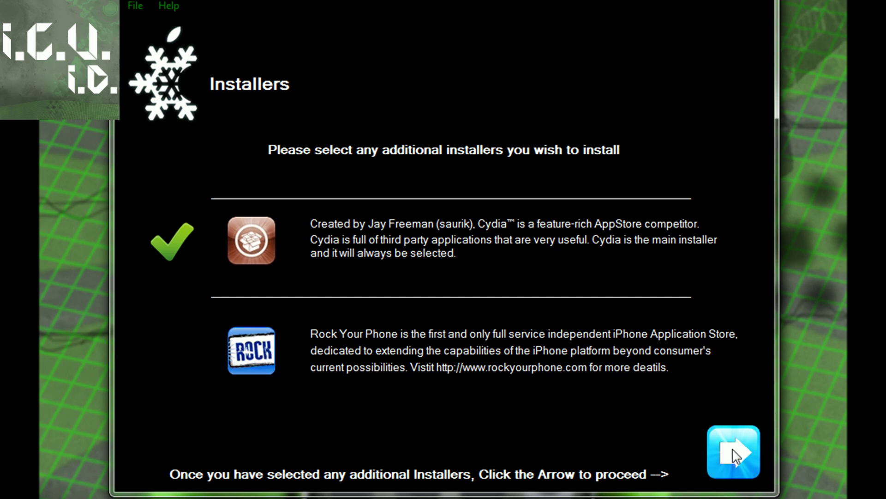
left_click(743, 456)
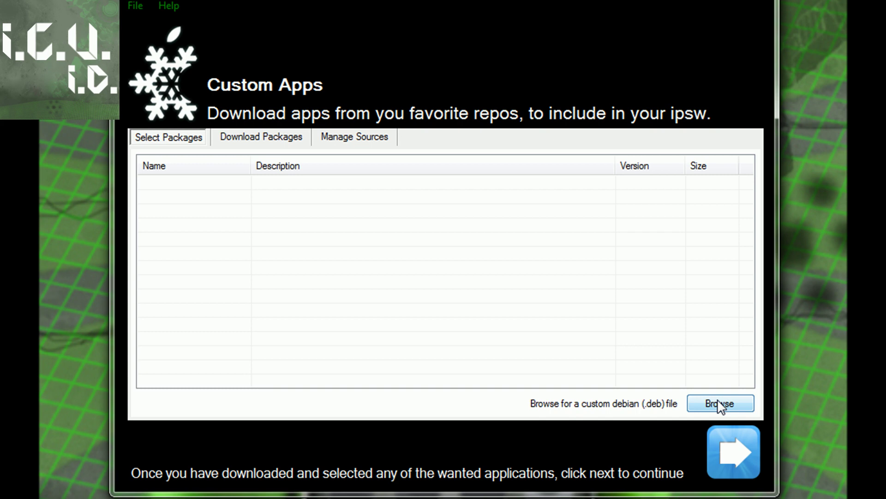
Step: Look through the Download Packages and Manage Sources tabs without adding any packages
left_click(261, 136)
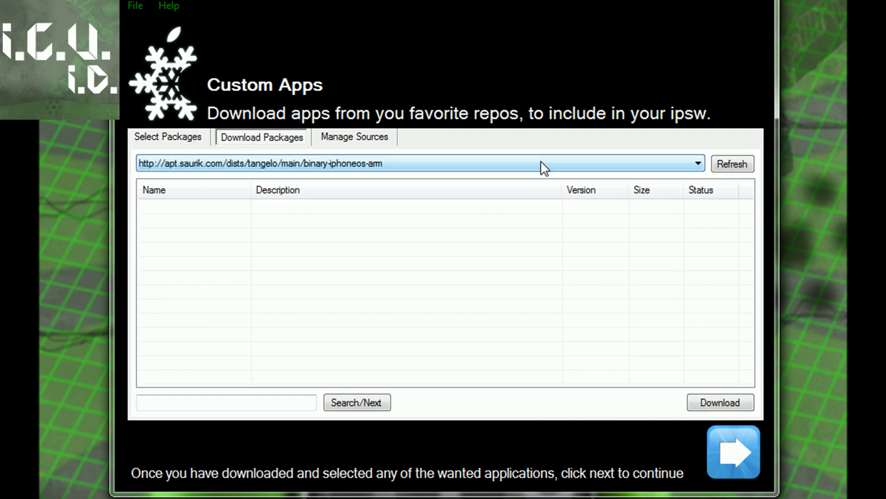
left_click(542, 163)
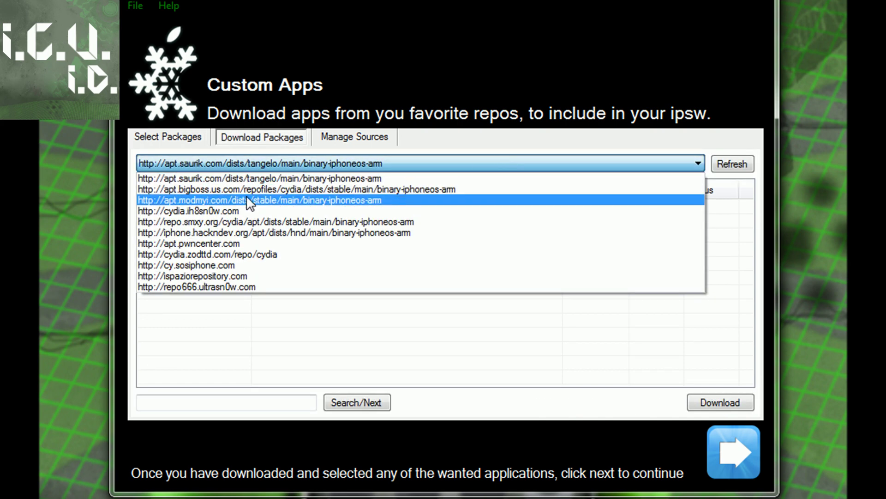
left_click(358, 141)
left_click(353, 140)
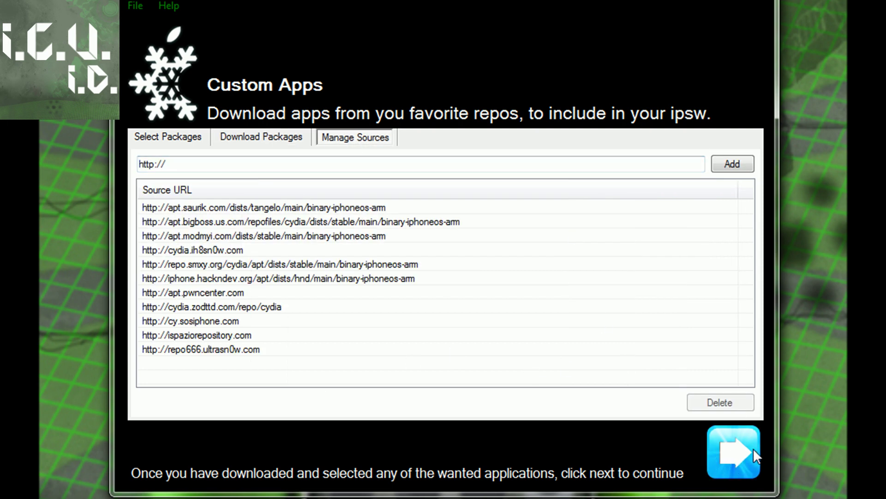
Step: Uncheck Use Custom Boot Logo and return to the iPhone 3G options menu
left_click(738, 453)
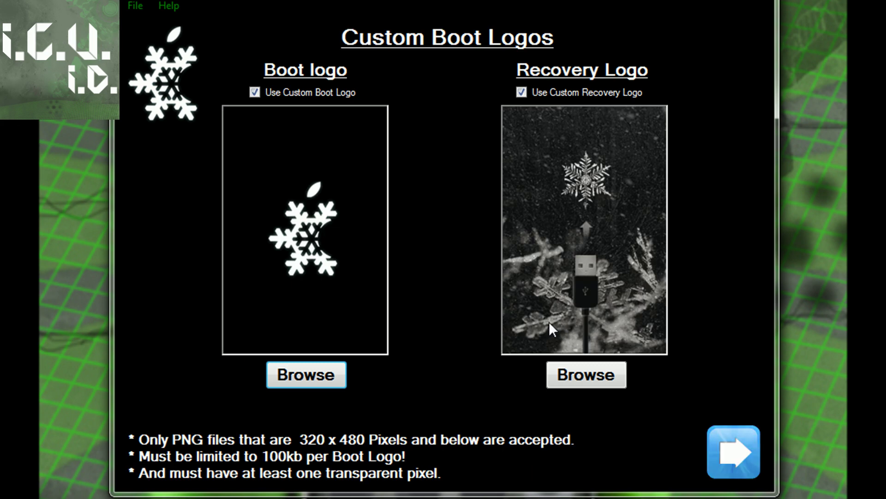
left_click(267, 95)
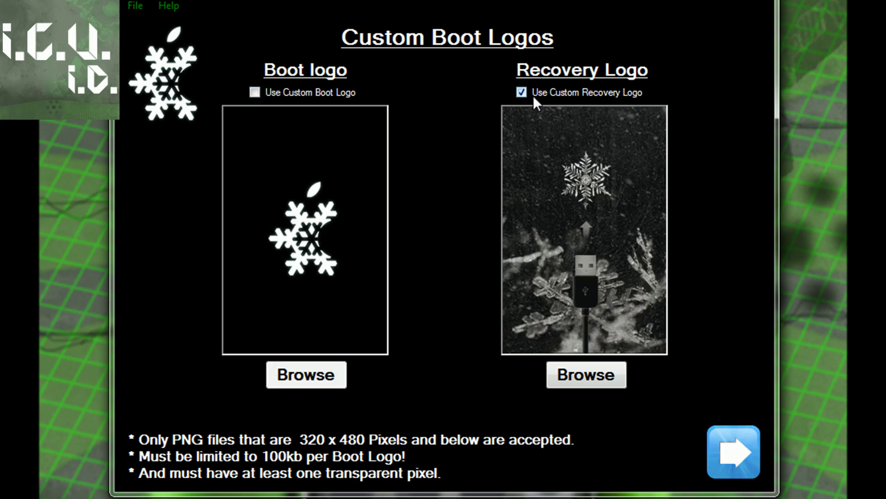
left_click(741, 456)
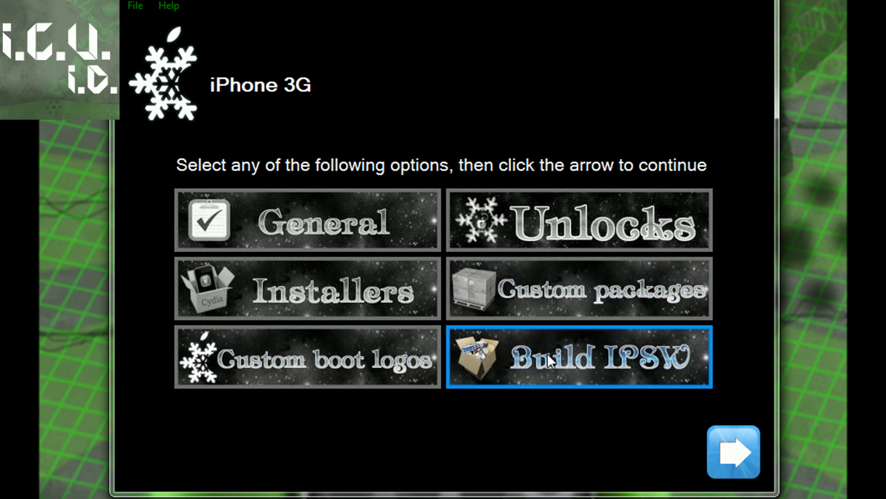
Step: Build the custom IPSW to the desktop, then launch the DFU mode helper from Done
left_click(552, 366)
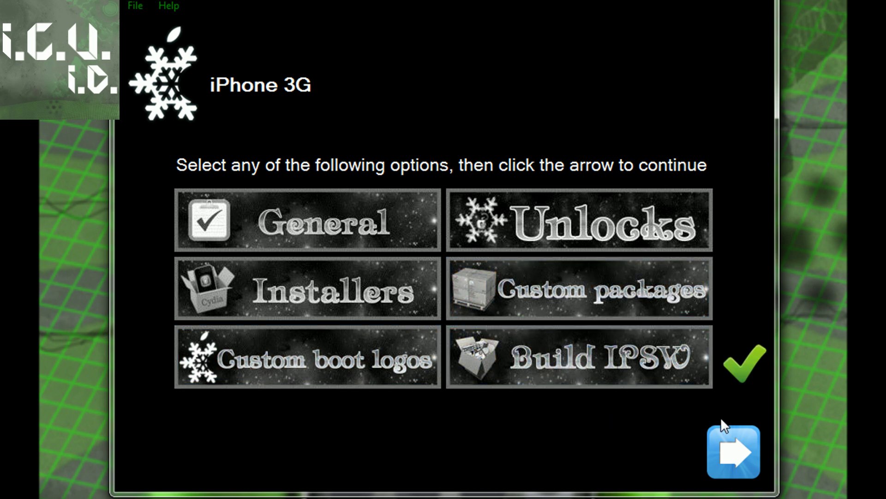
left_click(736, 455)
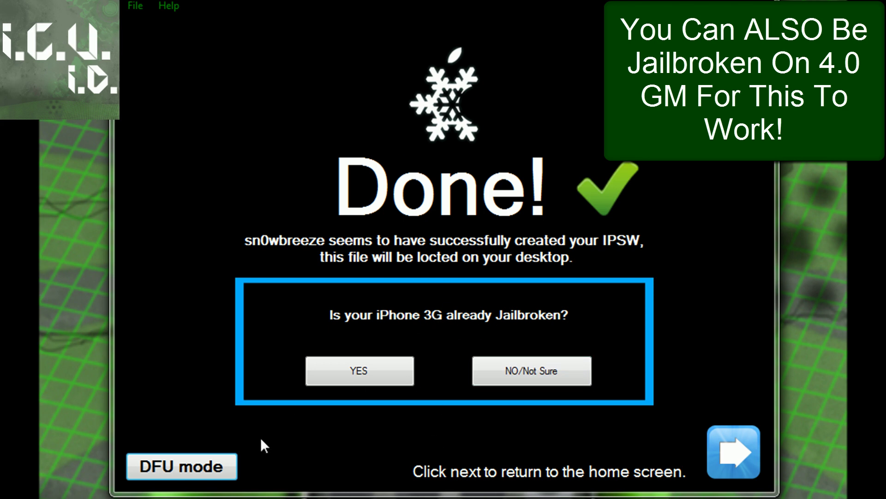
left_click(206, 471)
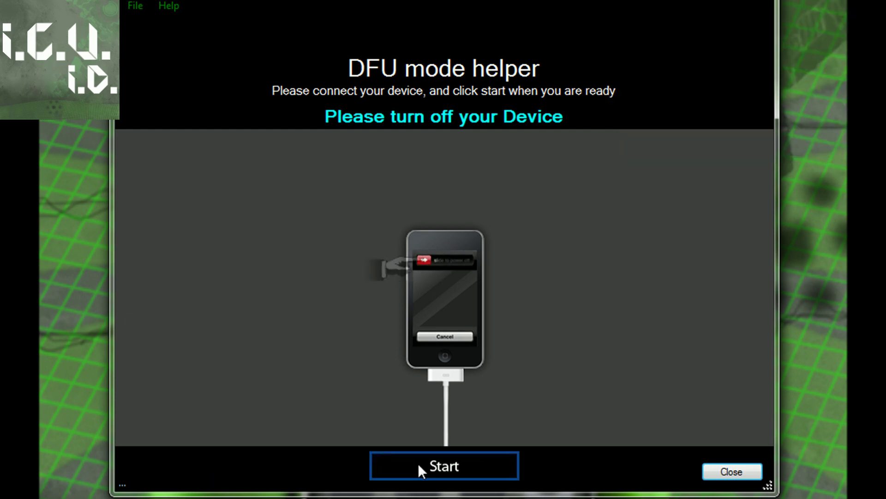
Step: Start the DFU countdown and follow the Home and Power button prompts
left_click(418, 465)
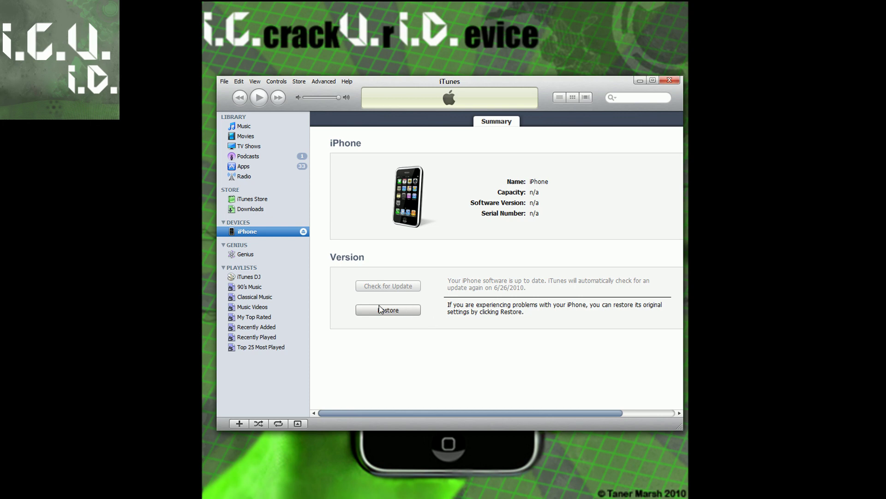
Step: Shift-Restore in iTunes and choose sn0wbreeze_iPhone 3G from the Desktop as the firmware
key("shift")
left_click(395, 312, "shift")
key("shift")
left_click(396, 312, "shift")
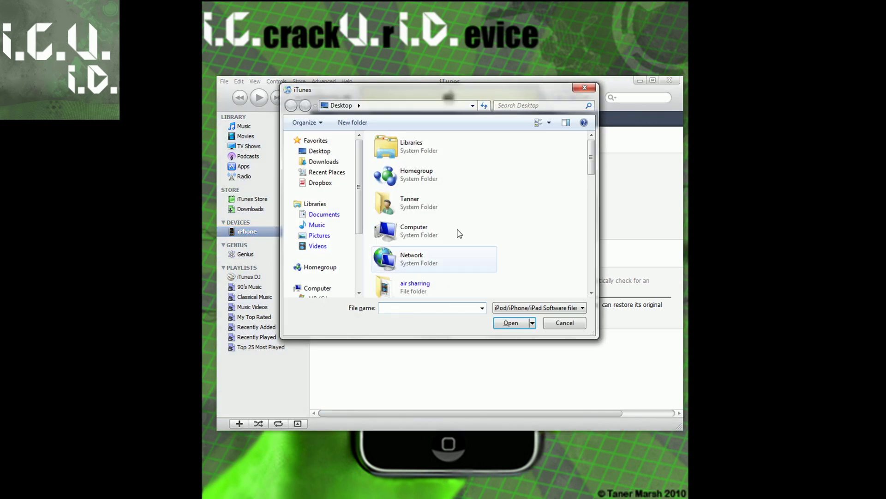
left_click_drag(591, 156, 592, 283)
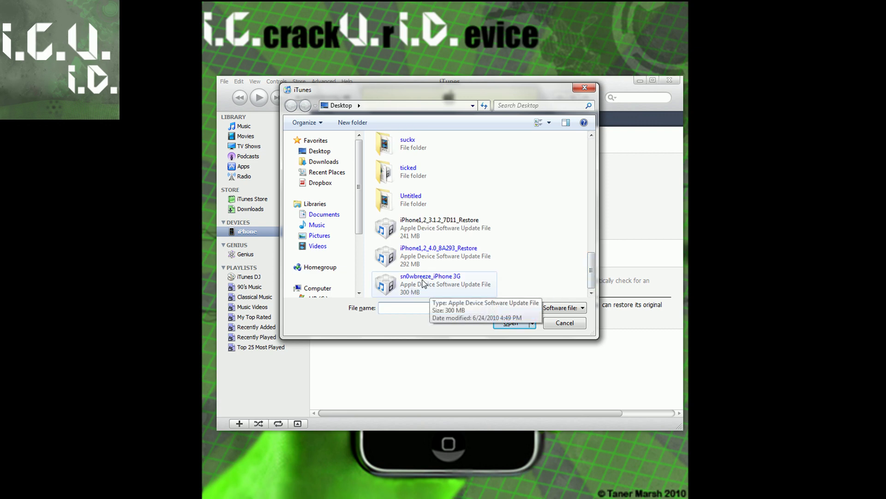
left_click(400, 283)
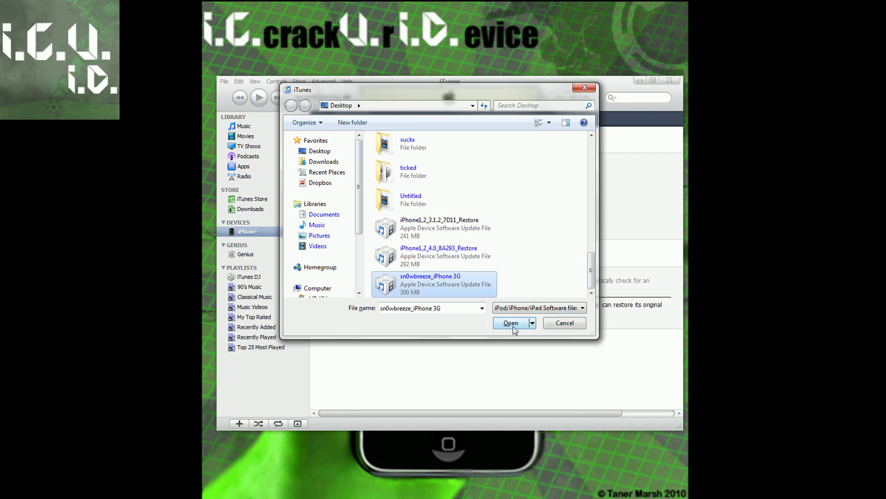
left_click(514, 326)
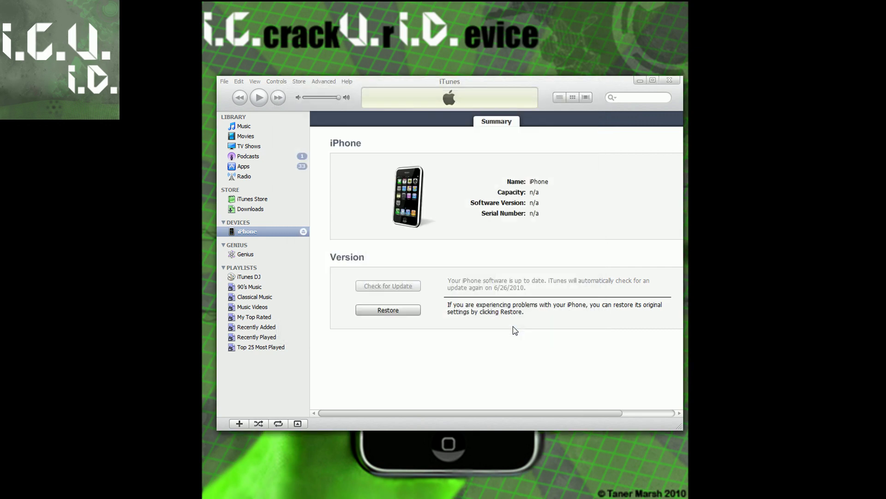